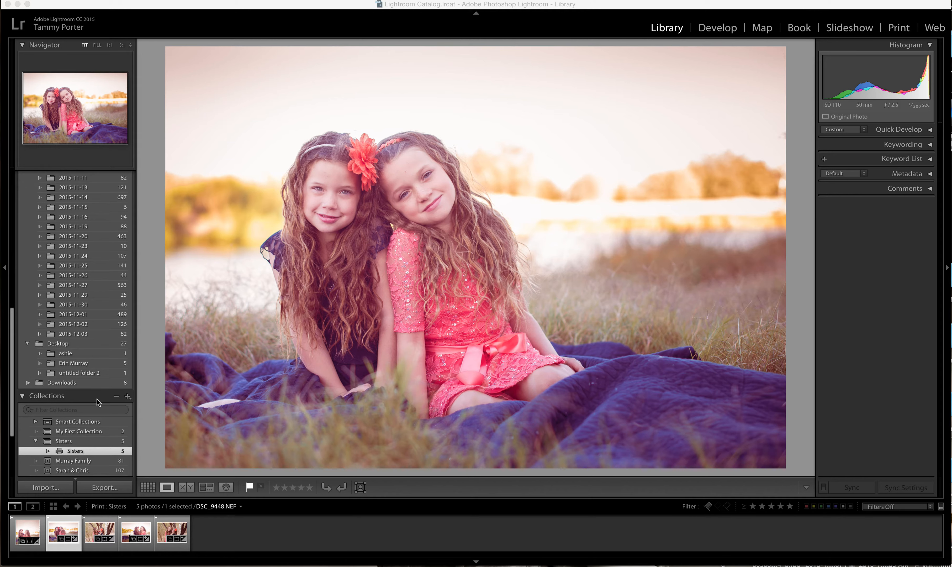
pyautogui.click(127, 397)
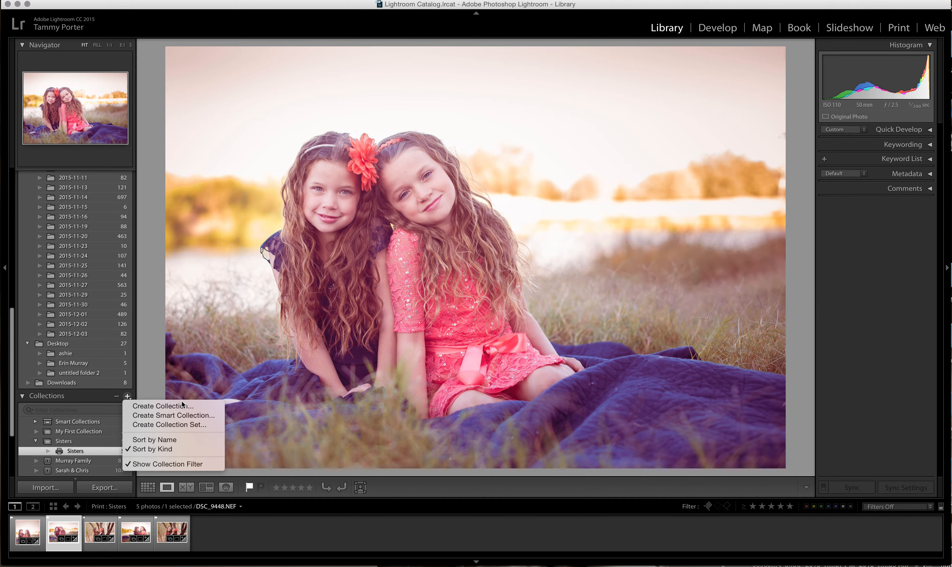
pyautogui.click(197, 375)
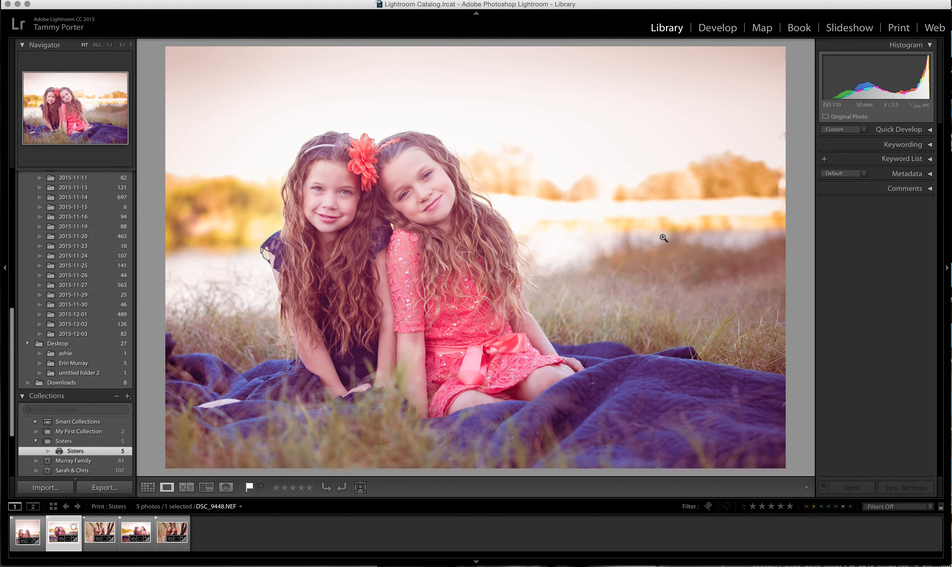
# Open the Sisters collage for printing and turn off its identity plate and print sharpening.
pyautogui.click(904, 29)
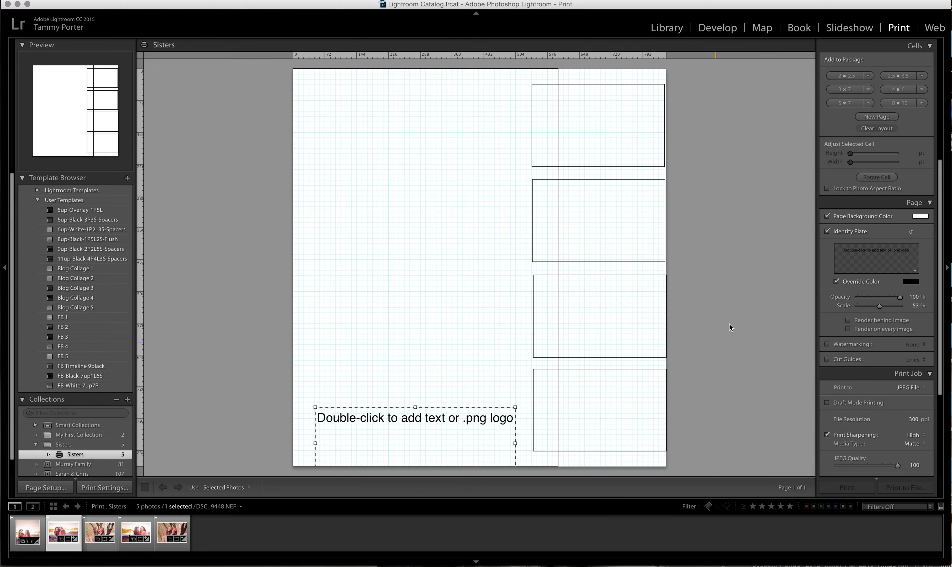
pyautogui.click(827, 231)
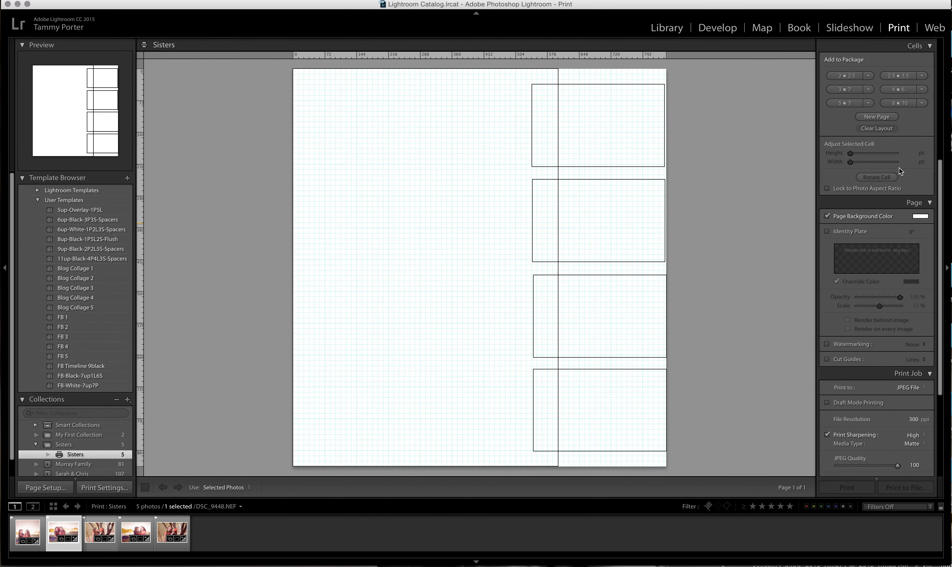
pyautogui.scroll(3, 899, 168)
pyautogui.scroll(2, 899, 168)
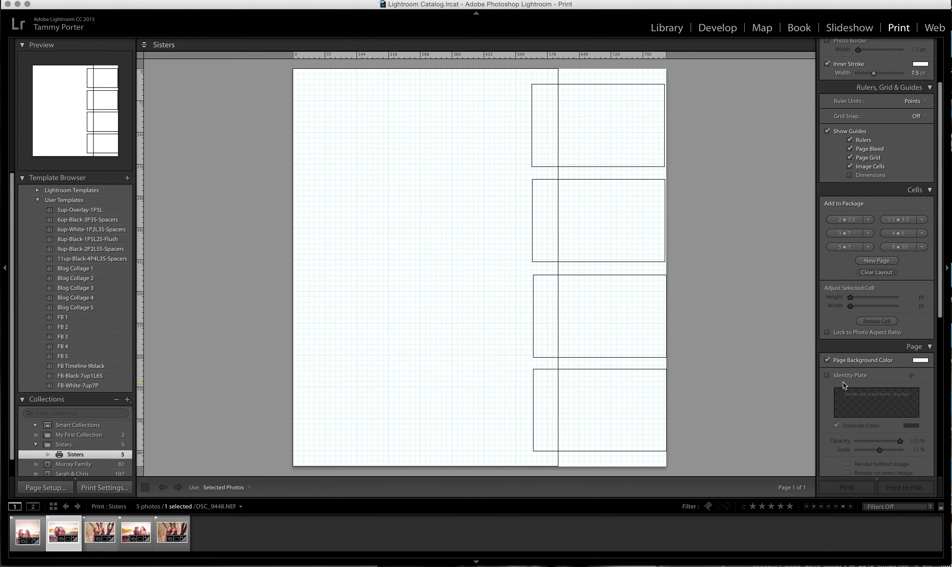
pyautogui.scroll(-10, 842, 381)
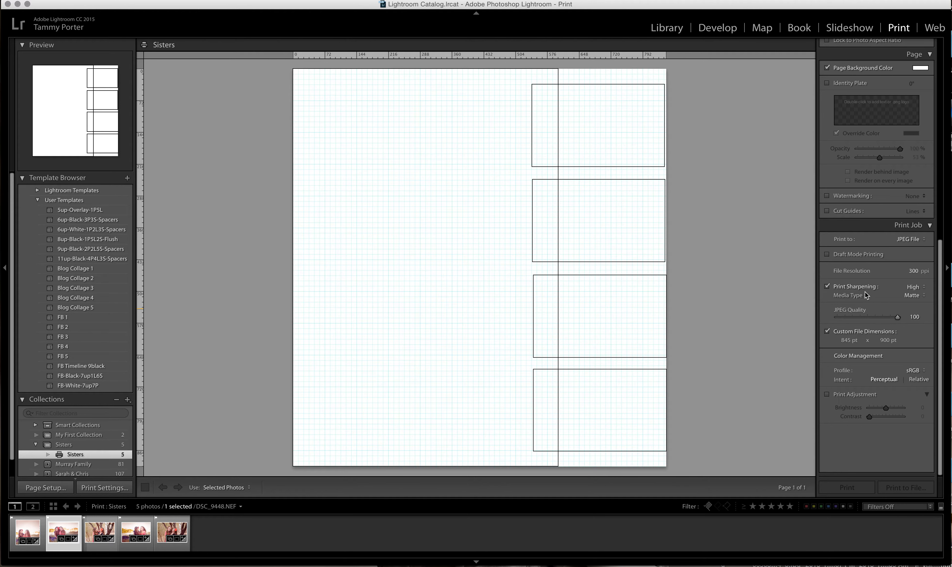
pyautogui.click(827, 285)
# Place photo DSC_9463 in the large cell and widen that cell to fill the whole page.
pyautogui.moveTo(38, 535); pyautogui.dragTo(420, 264)
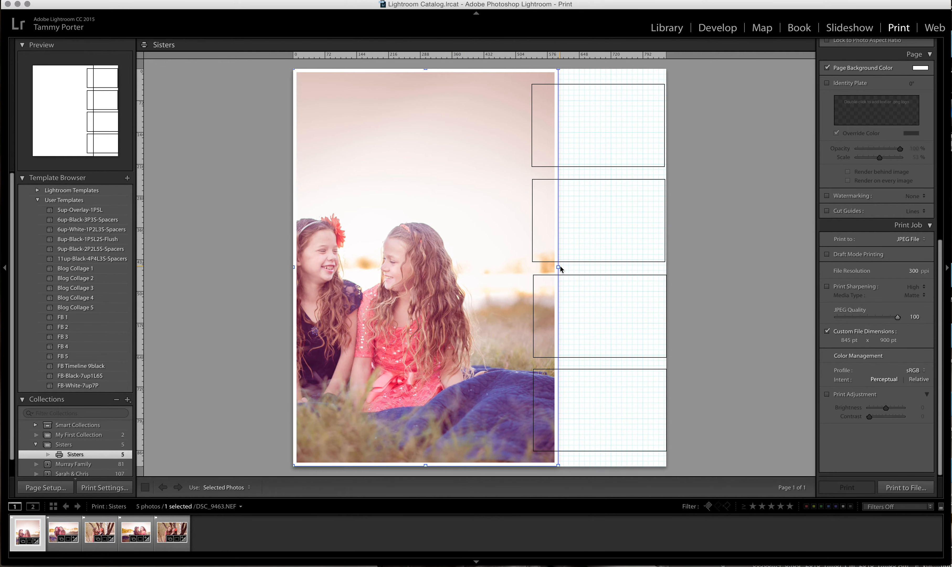
pyautogui.moveTo(557, 267); pyautogui.dragTo(671, 273)
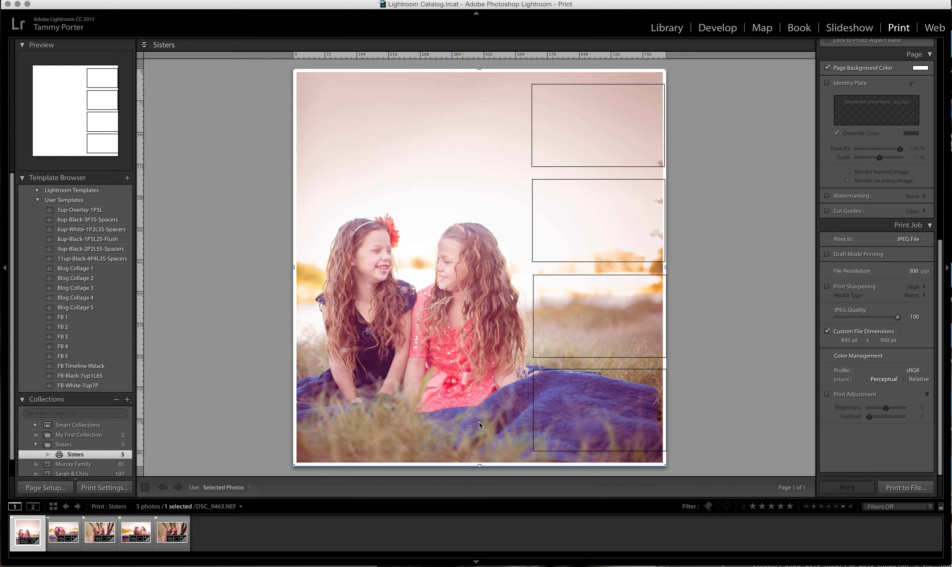
pyautogui.click(715, 31)
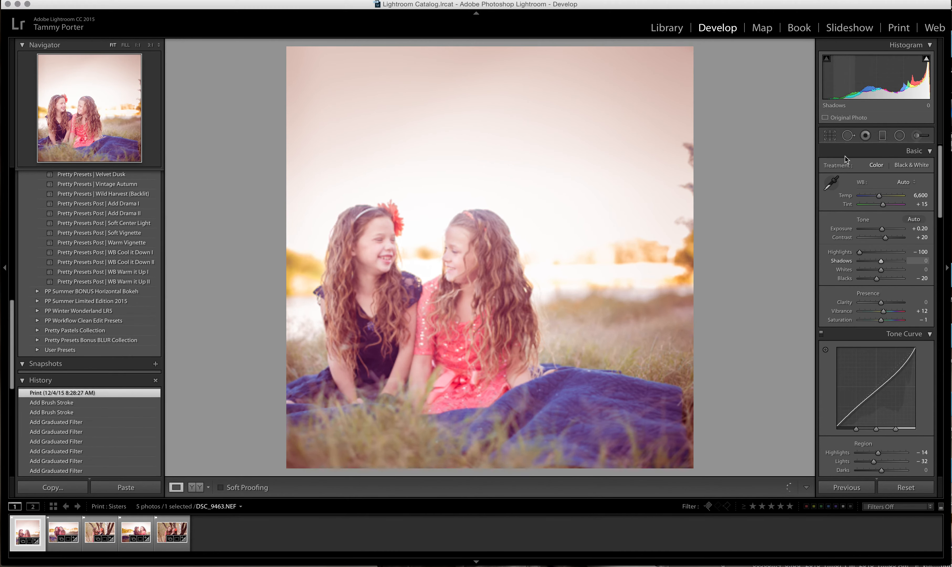
pyautogui.click(896, 28)
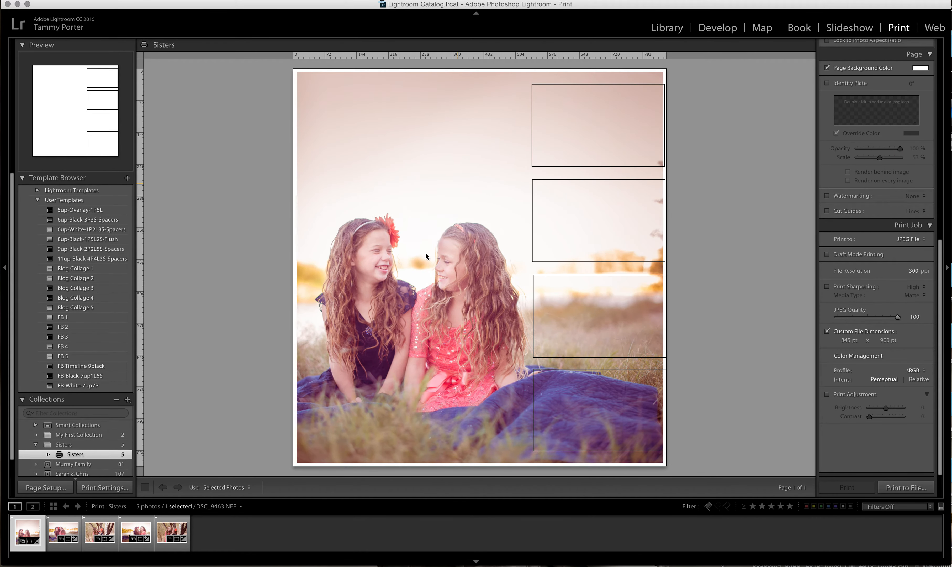
# Fill the four small cells from top to bottom with the remaining four photos in filmstrip order.
pyautogui.click(65, 530)
pyautogui.moveTo(65, 530); pyautogui.dragTo(626, 106)
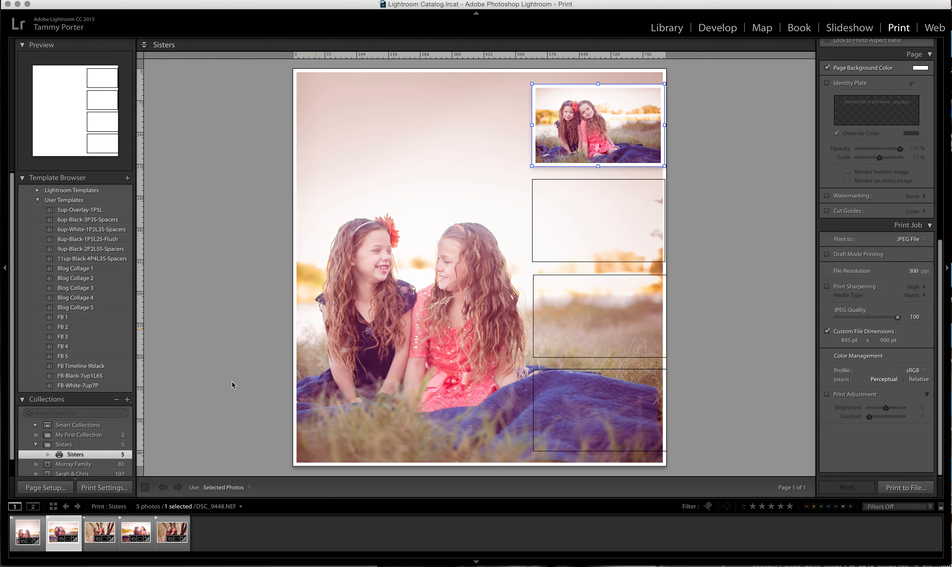
pyautogui.moveTo(97, 529); pyautogui.dragTo(548, 238)
pyautogui.moveTo(139, 529); pyautogui.dragTo(561, 306)
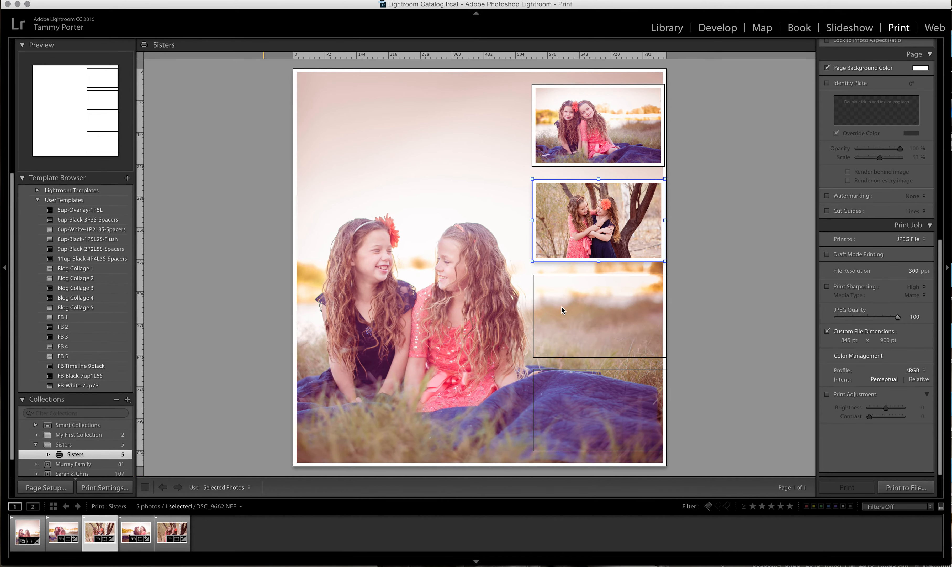
pyautogui.moveTo(164, 528); pyautogui.dragTo(596, 394)
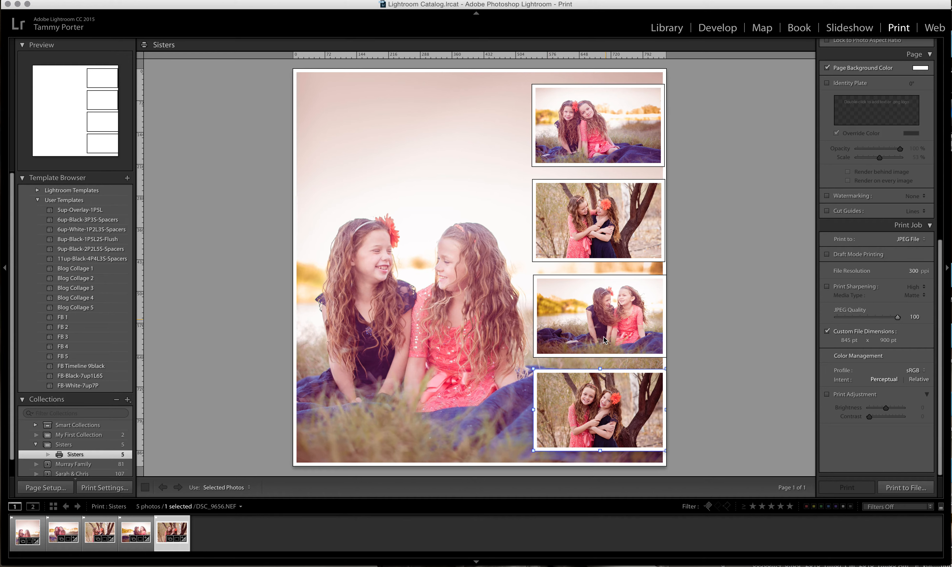
# Align the two lower small photo cells with the two above them, then deselect the cells.
pyautogui.click(588, 426)
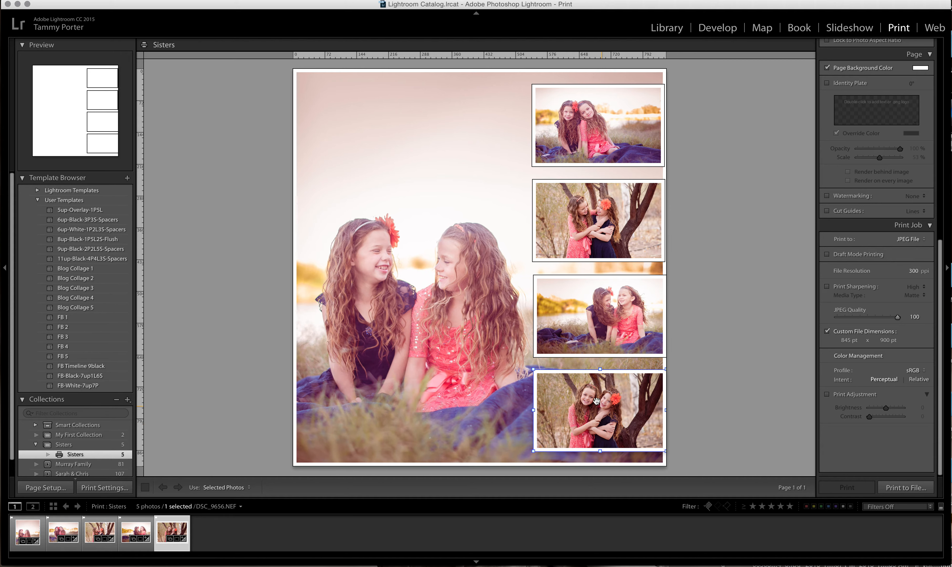
pyautogui.moveTo(598, 411)
pyautogui.mouseDown()
pyautogui.moveTo(601, 391)
pyautogui.moveTo(608, 411)
pyautogui.mouseUp()
pyautogui.click(659, 301)
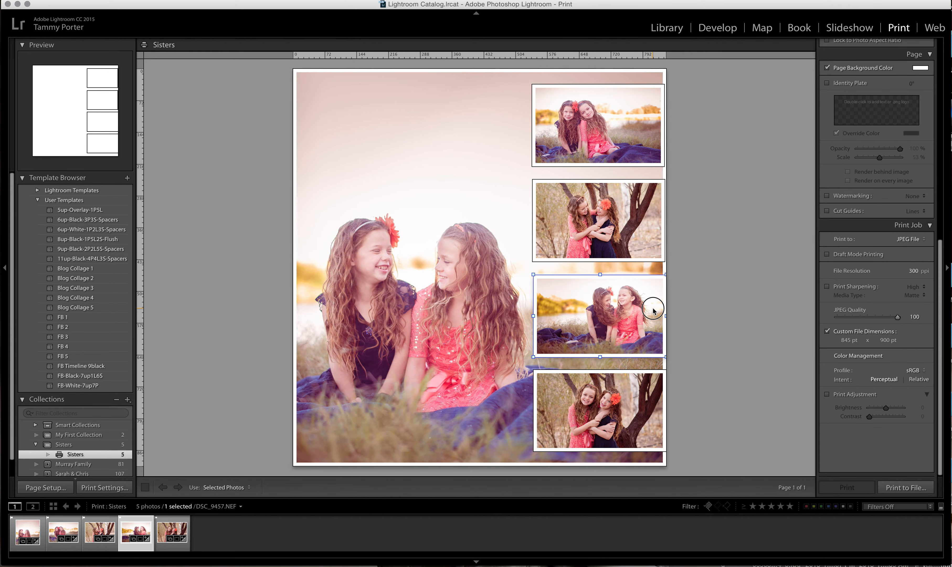
pyautogui.moveTo(653, 309); pyautogui.dragTo(651, 310)
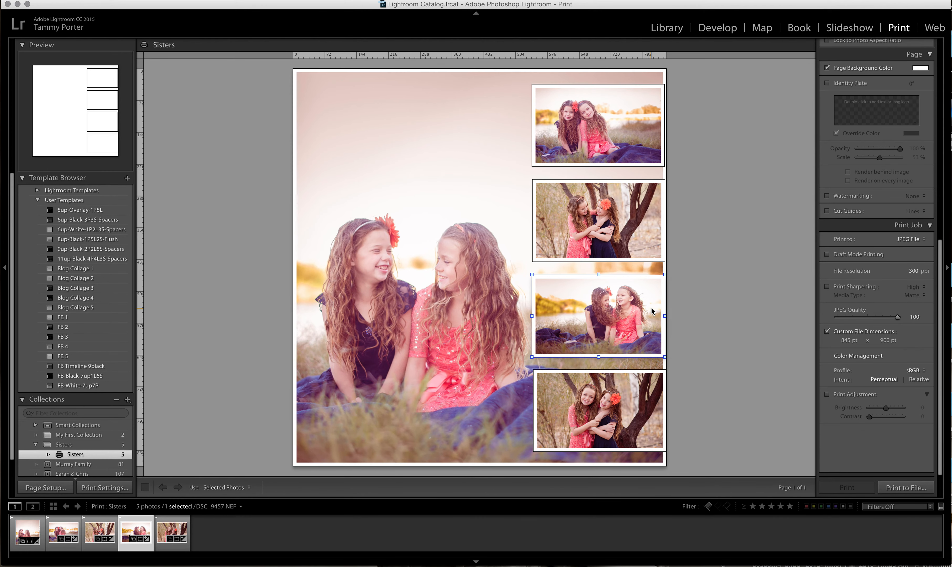
pyautogui.click(633, 408)
pyautogui.moveTo(633, 410); pyautogui.dragTo(646, 396)
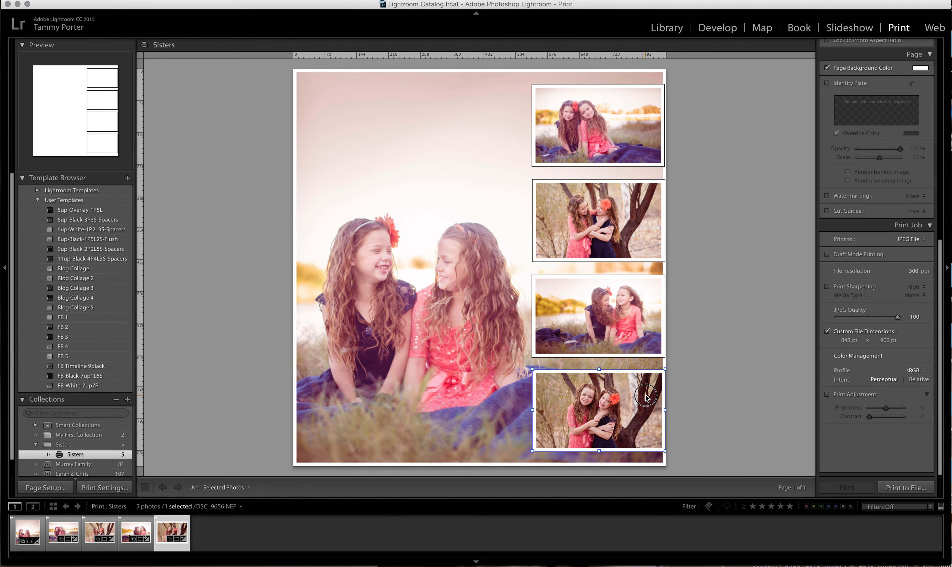
pyautogui.moveTo(645, 396); pyautogui.dragTo(645, 396)
pyautogui.click(786, 339)
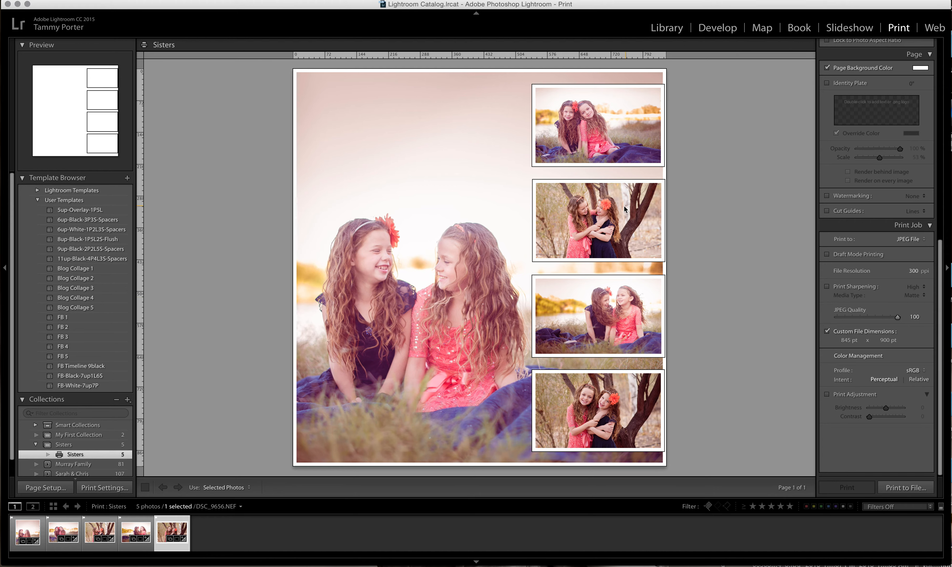
# Try to export the collage to the Desktop as a JPEG file named Sisters.
pyautogui.scroll(6, 868, 262)
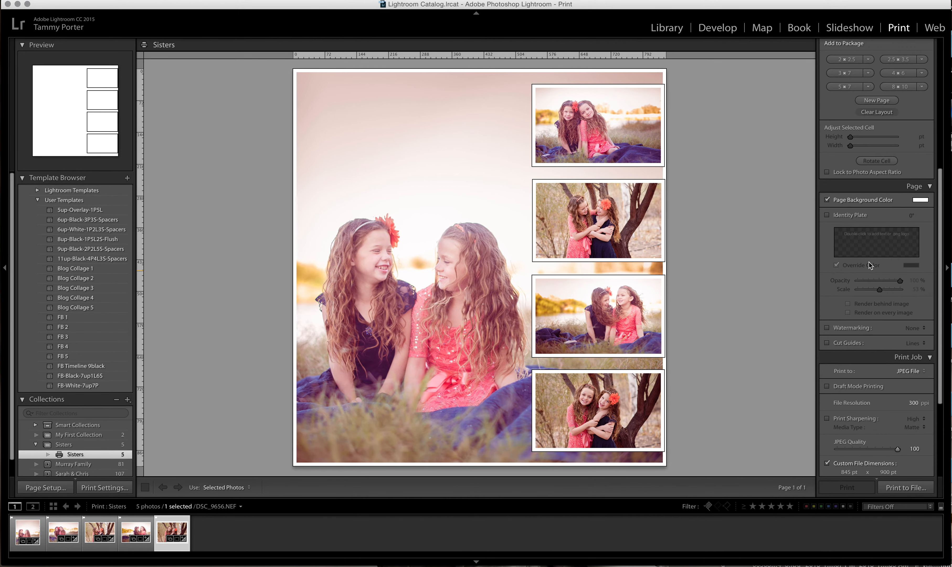
pyautogui.scroll(1, 868, 262)
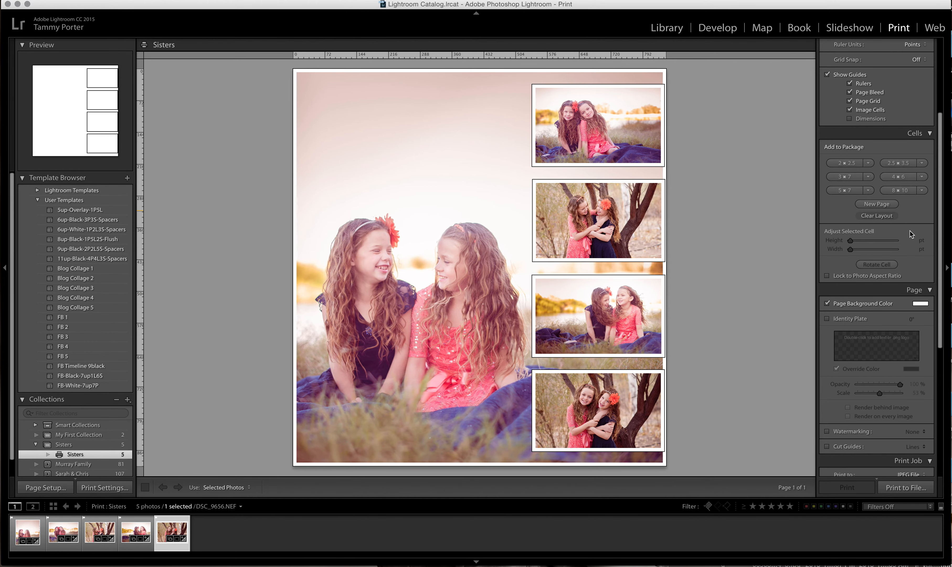
pyautogui.scroll(1, 909, 231)
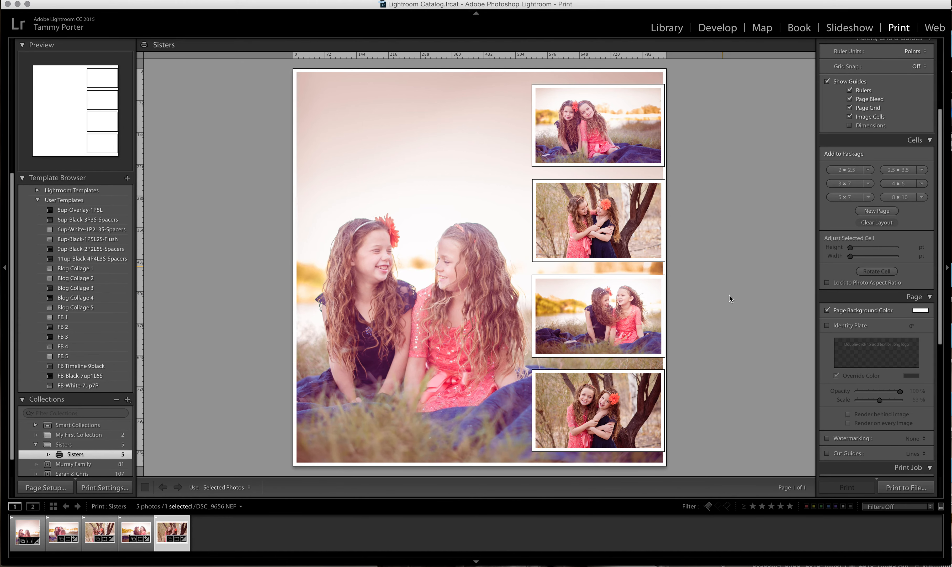
pyautogui.click(913, 488)
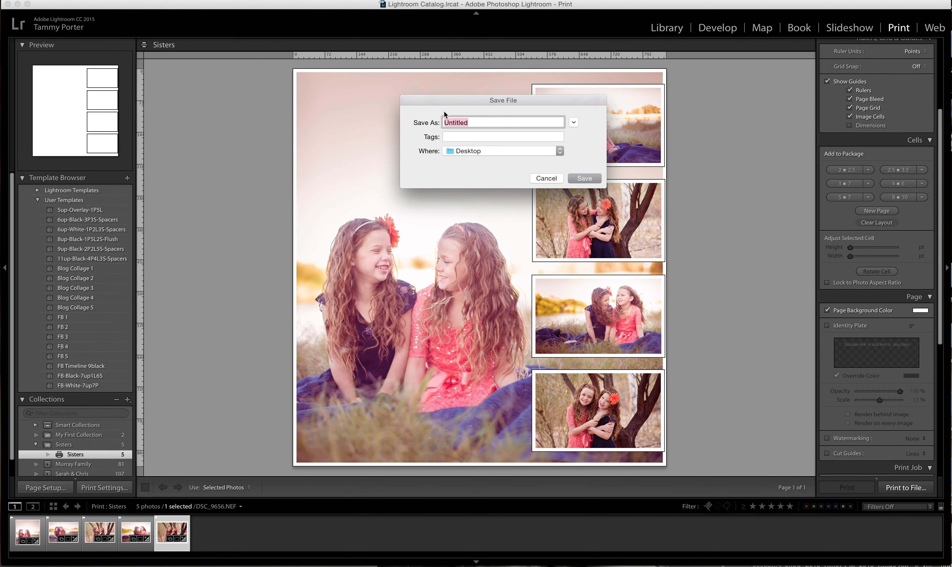
pyautogui.write('Sisters')
pyautogui.click(582, 179)
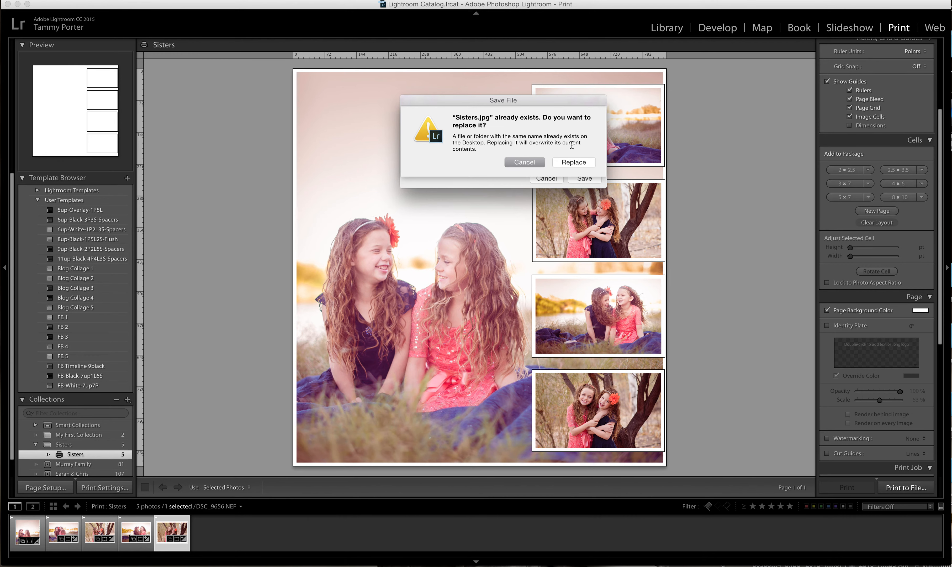
pyautogui.click(518, 160)
pyautogui.click(546, 180)
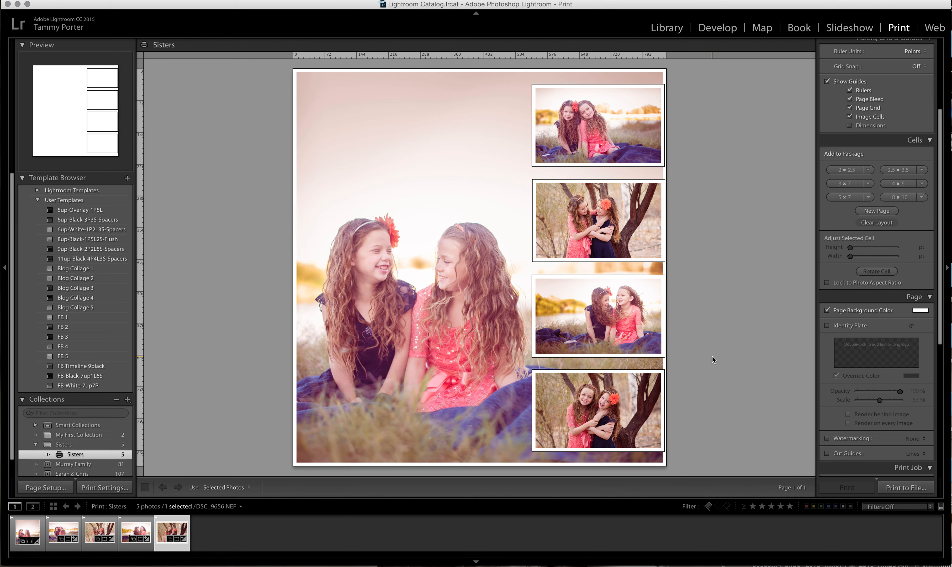
# Turn on watermarking for the collage using the "bottom left" watermark.
pyautogui.scroll(-5, 884, 356)
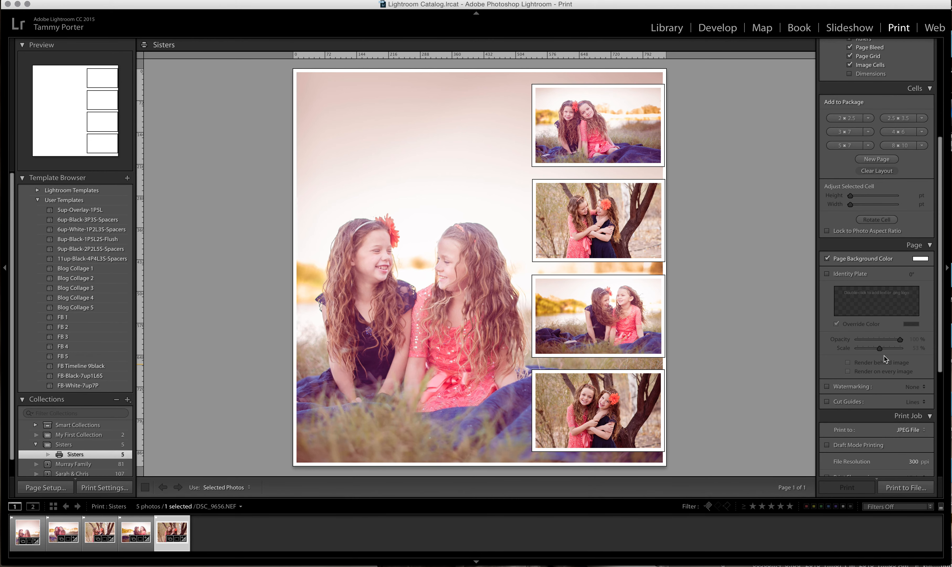
pyautogui.scroll(-6, 884, 356)
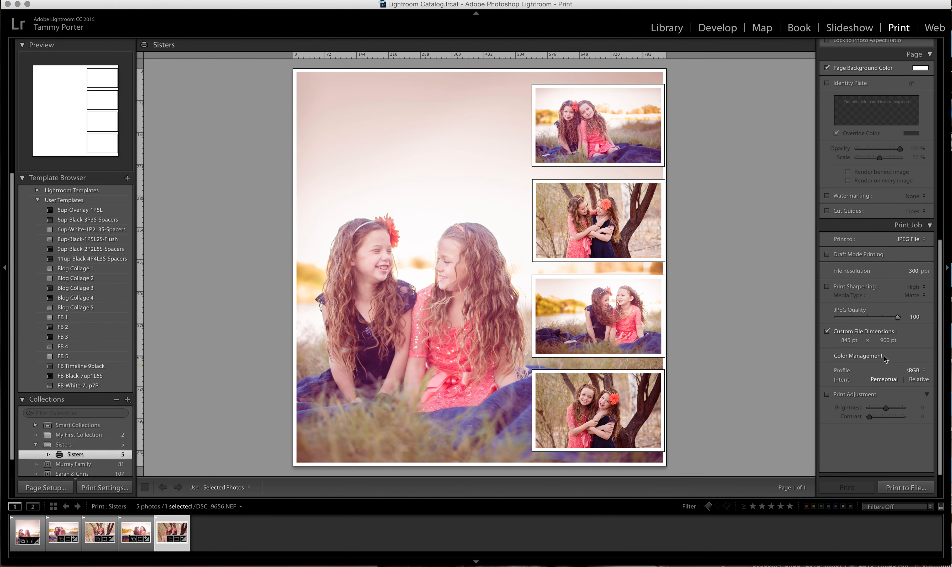
pyautogui.scroll(1, 893, 309)
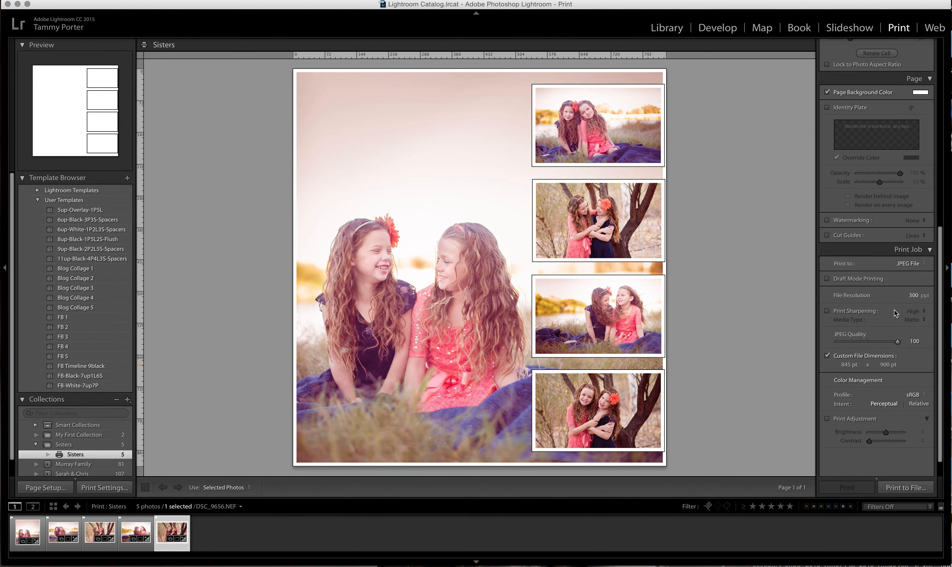
pyautogui.click(828, 220)
pyautogui.click(915, 220)
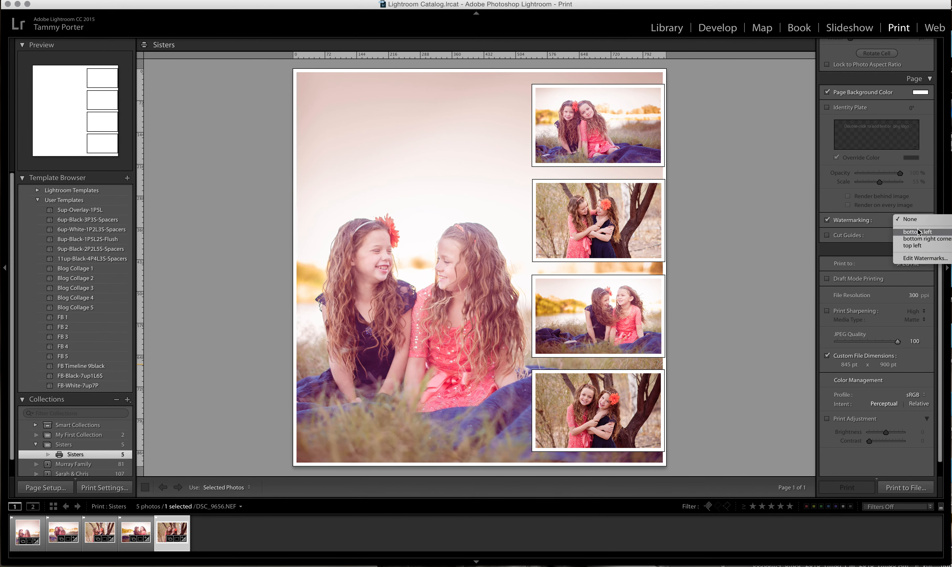
pyautogui.click(918, 230)
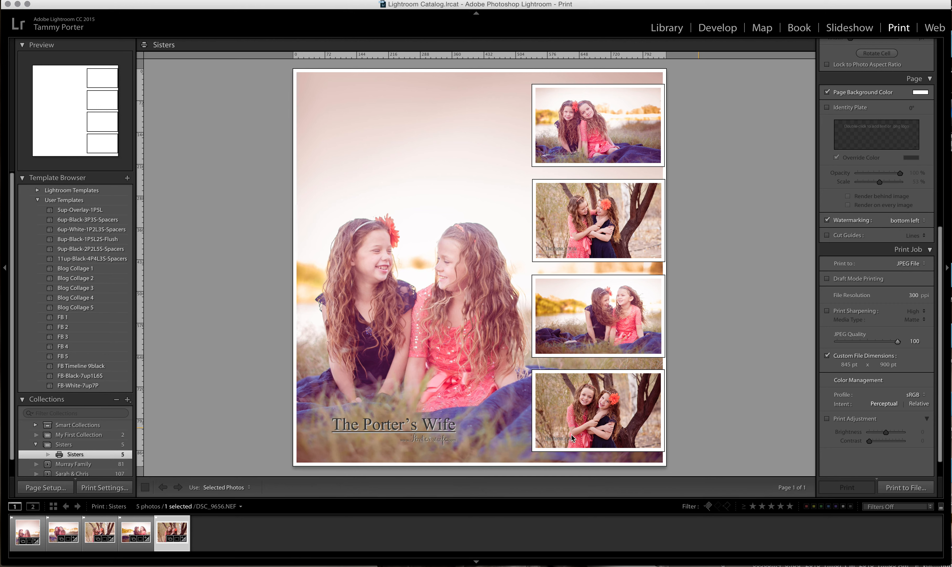